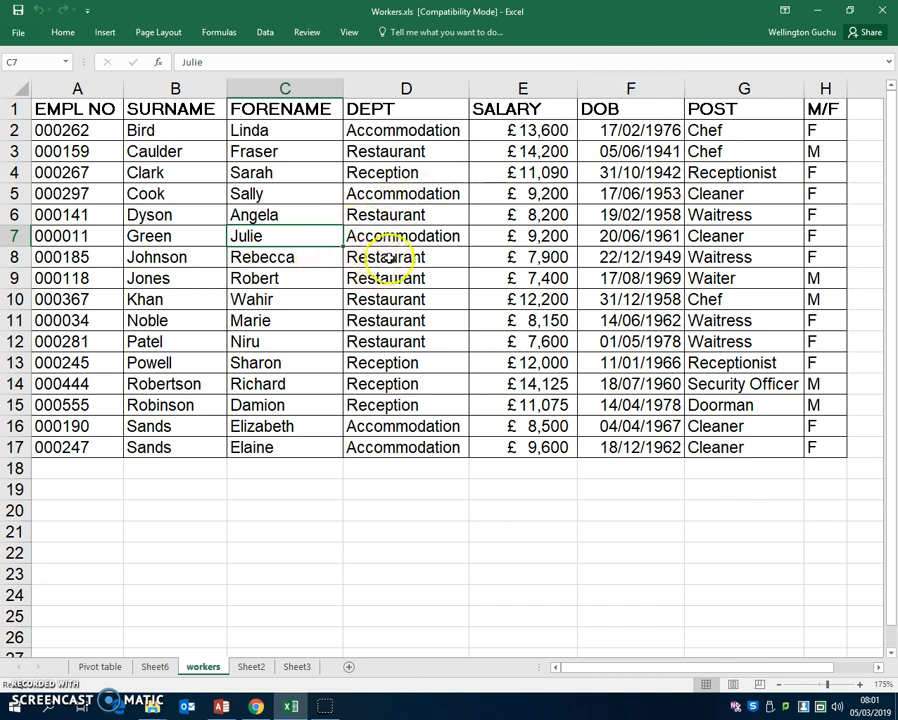
- Insert a PivotChart on a new worksheet from the staff data in workers!$A$1:$H$17
click(388, 257)
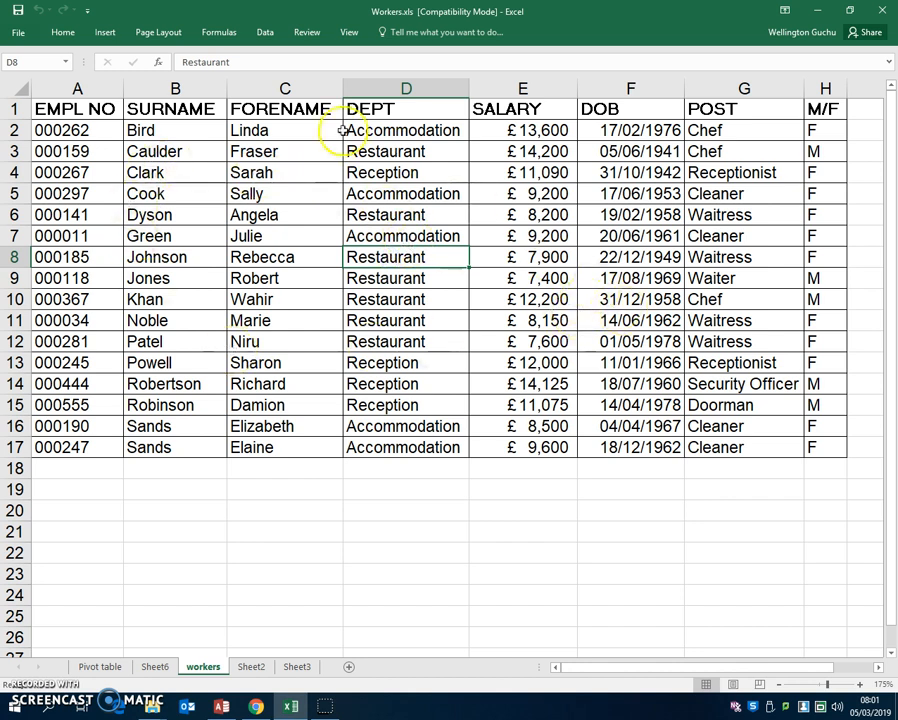
click(104, 33)
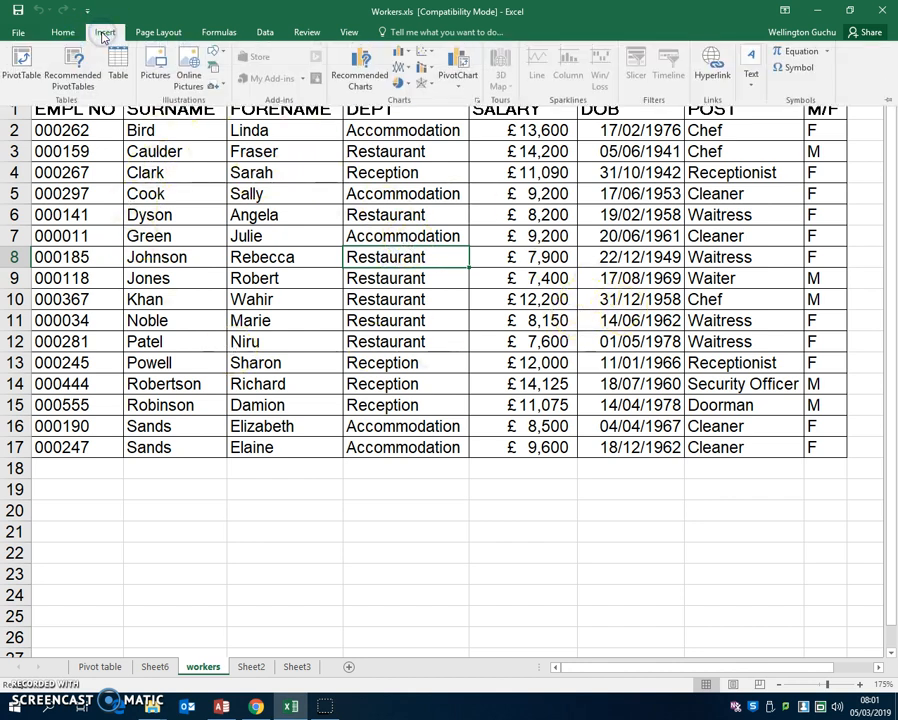
click(458, 90)
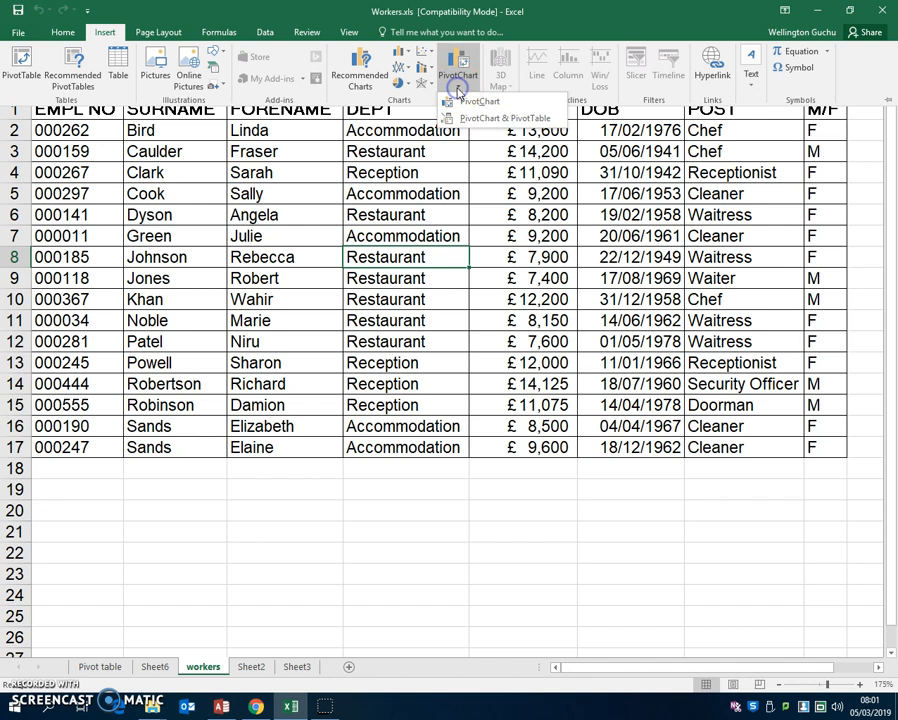
click(464, 103)
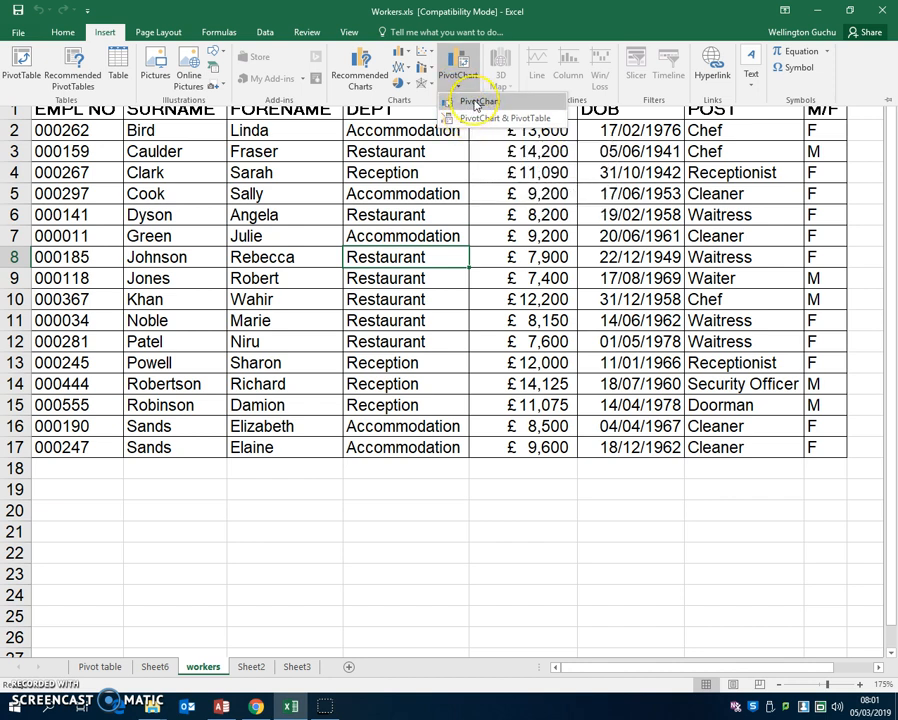
click(463, 125)
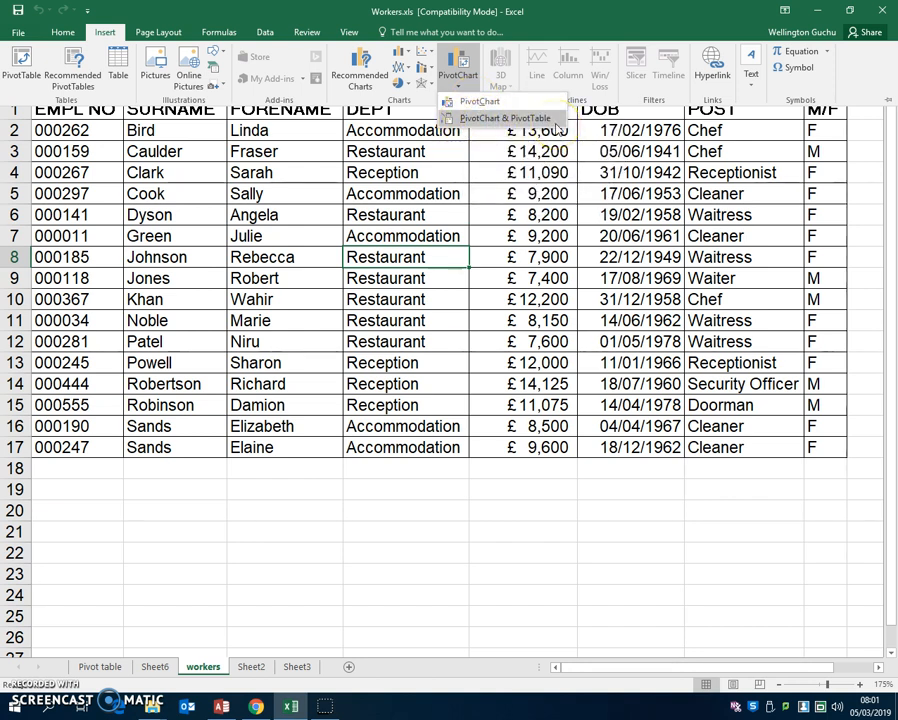
click(481, 102)
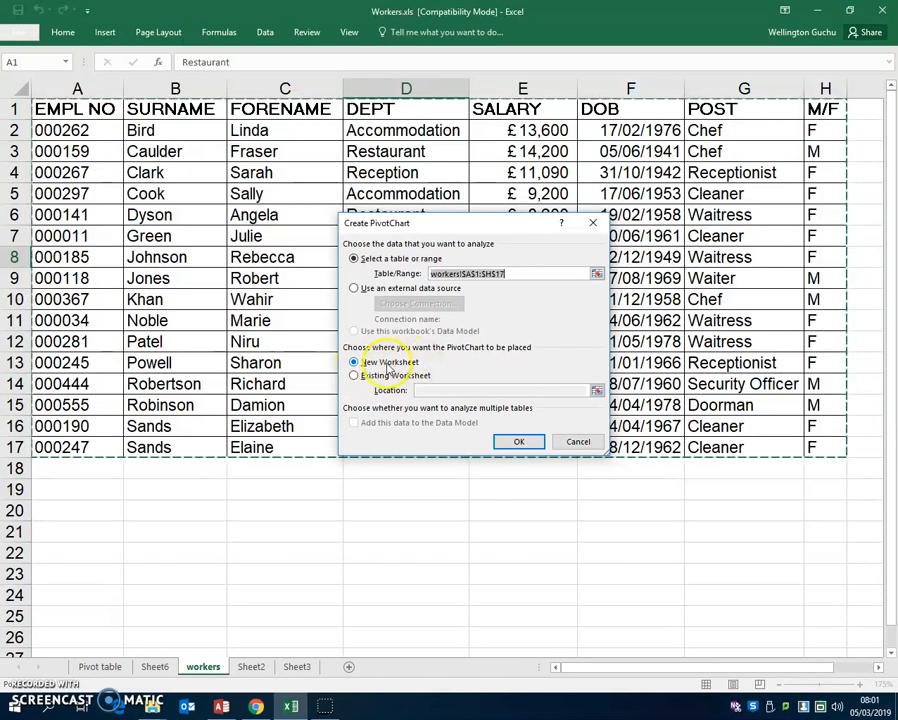
click(508, 443)
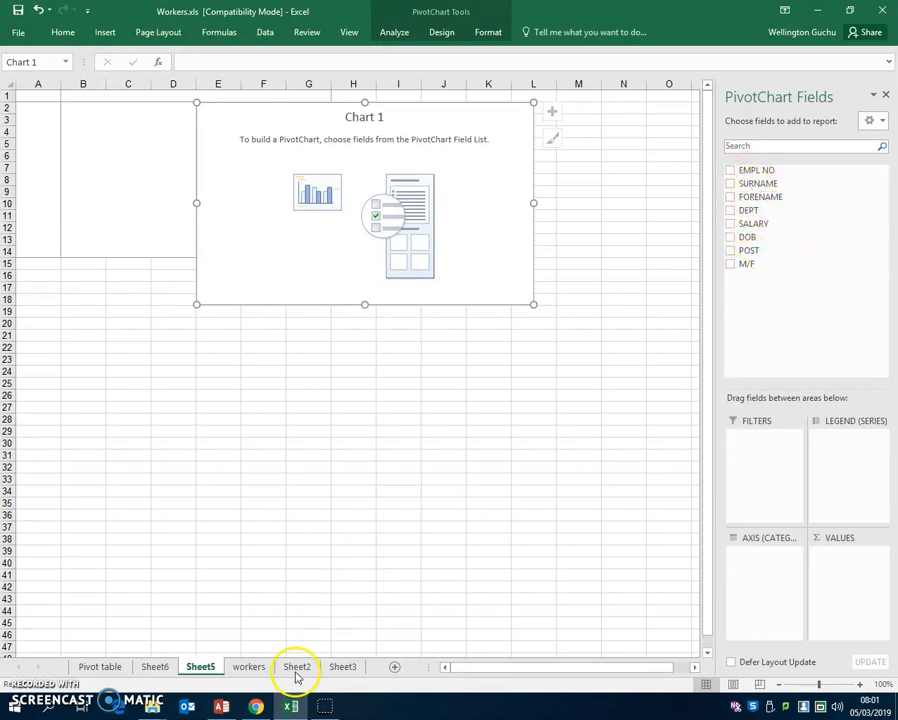
- Check the column headings on the workers sheet, and set the PivotChart's axis categories to DEPT followed by POST
click(251, 667)
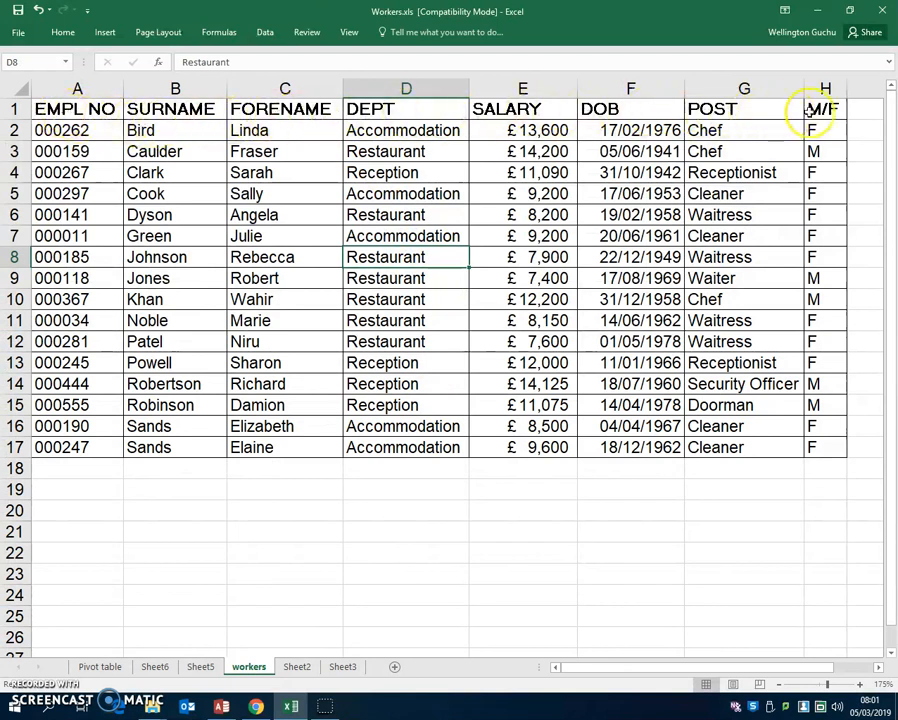
click(200, 667)
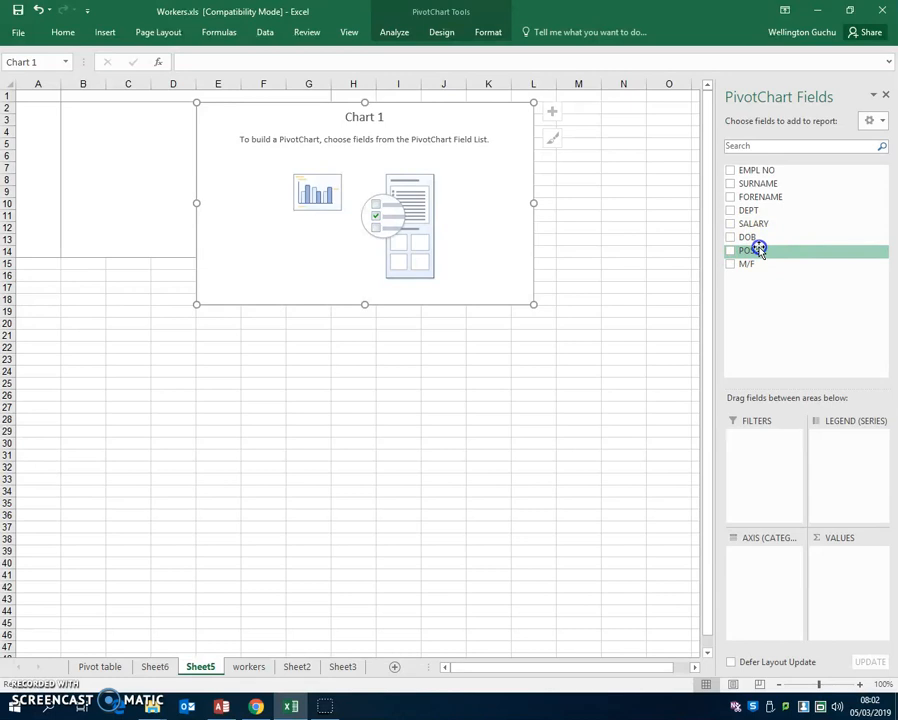
drag(760, 250, 770, 566)
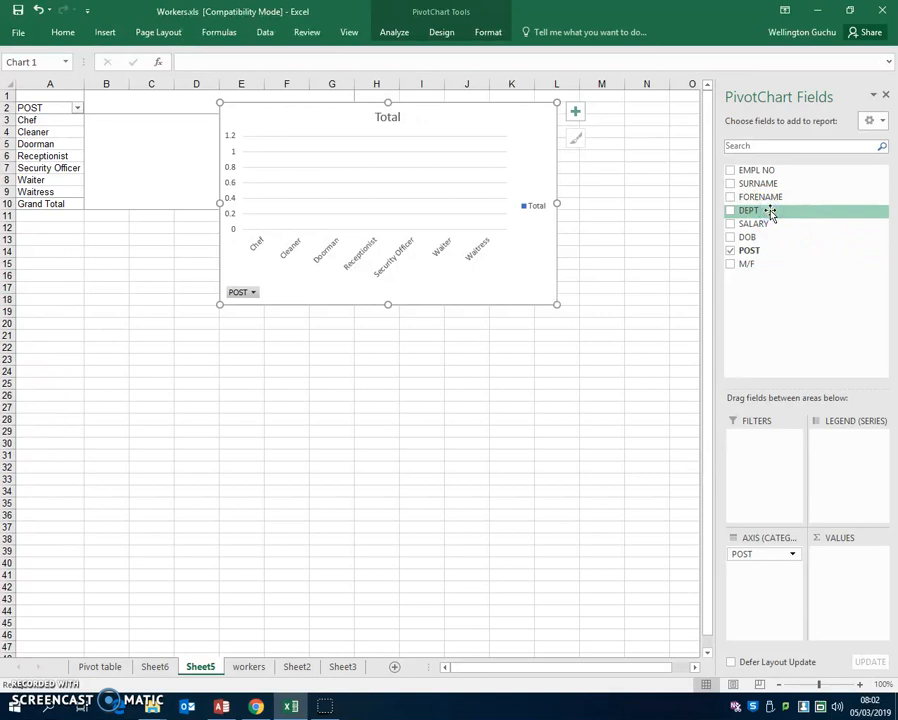
drag(770, 211, 757, 572)
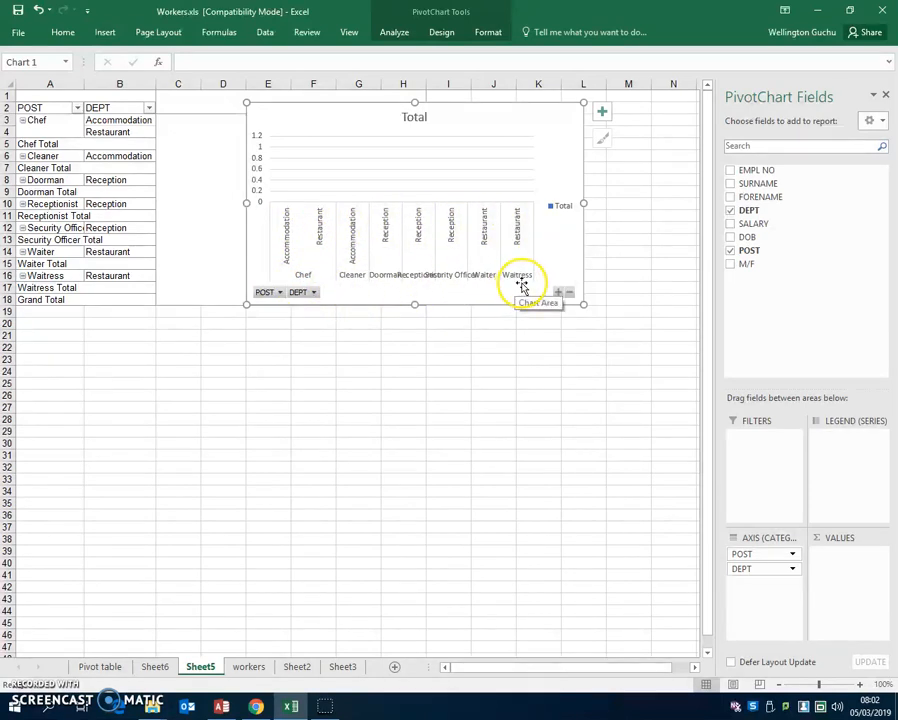
click(757, 556)
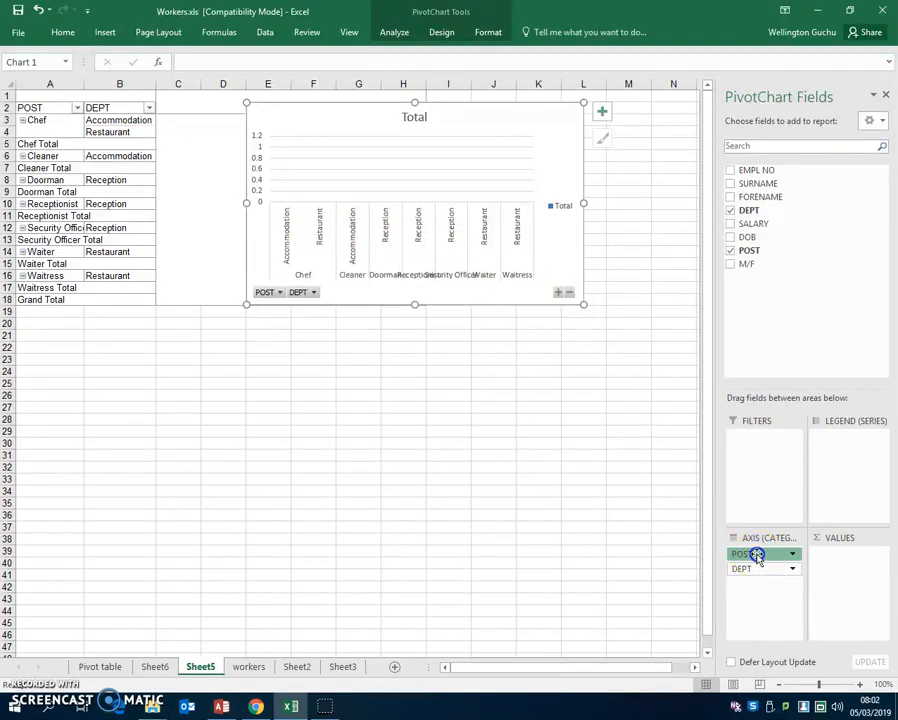
drag(757, 556, 758, 588)
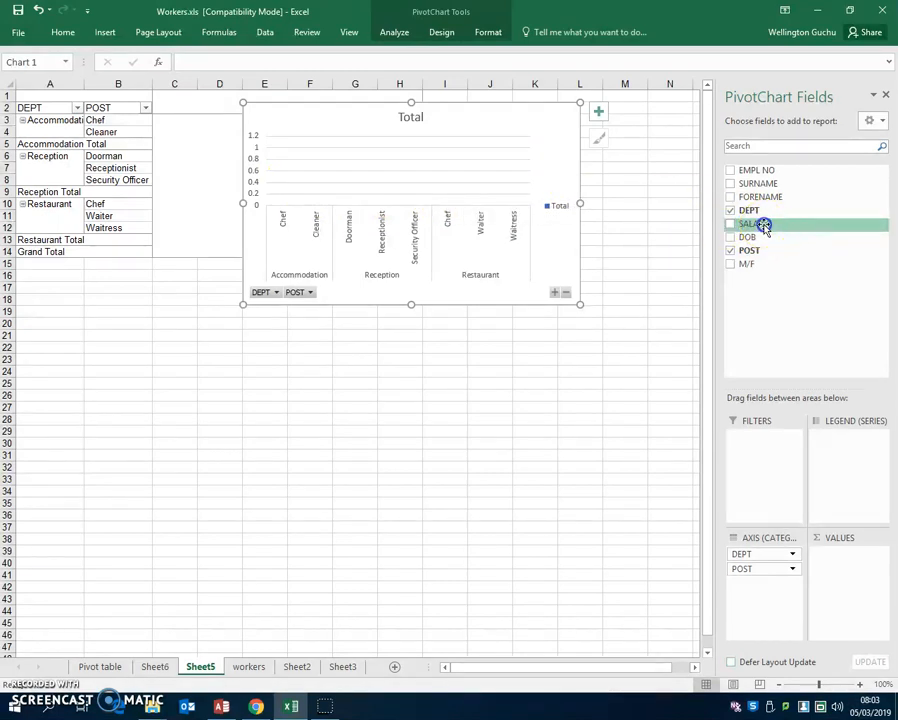
- Add SALARY to the PivotChart's values as a sum, and enlarge the chart across about columns A to N, rows 8 to 44
drag(763, 226, 844, 568)
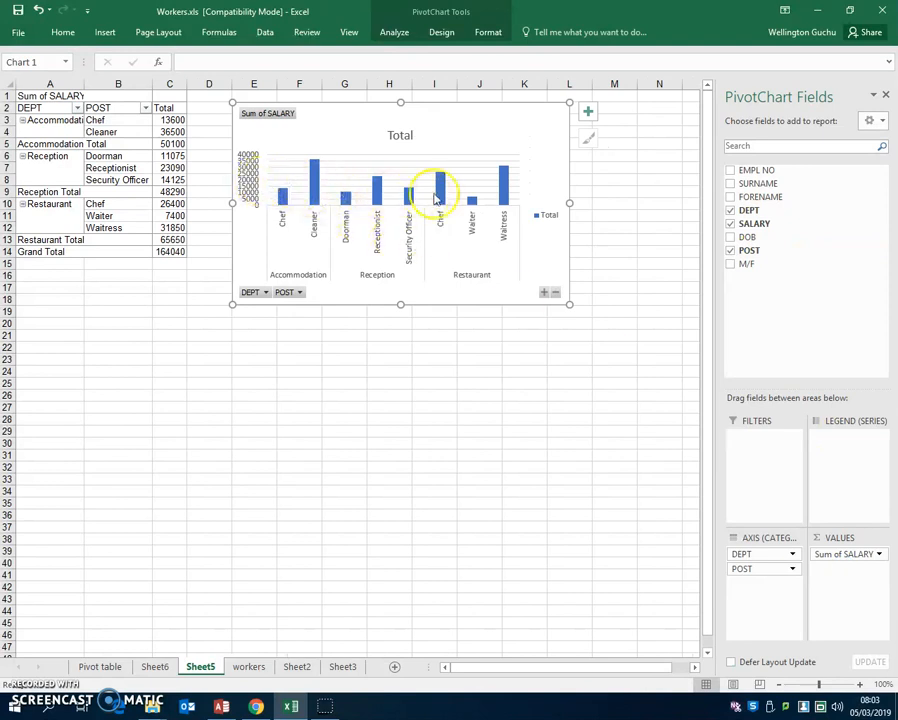
drag(388, 113, 198, 183)
drag(382, 376, 683, 616)
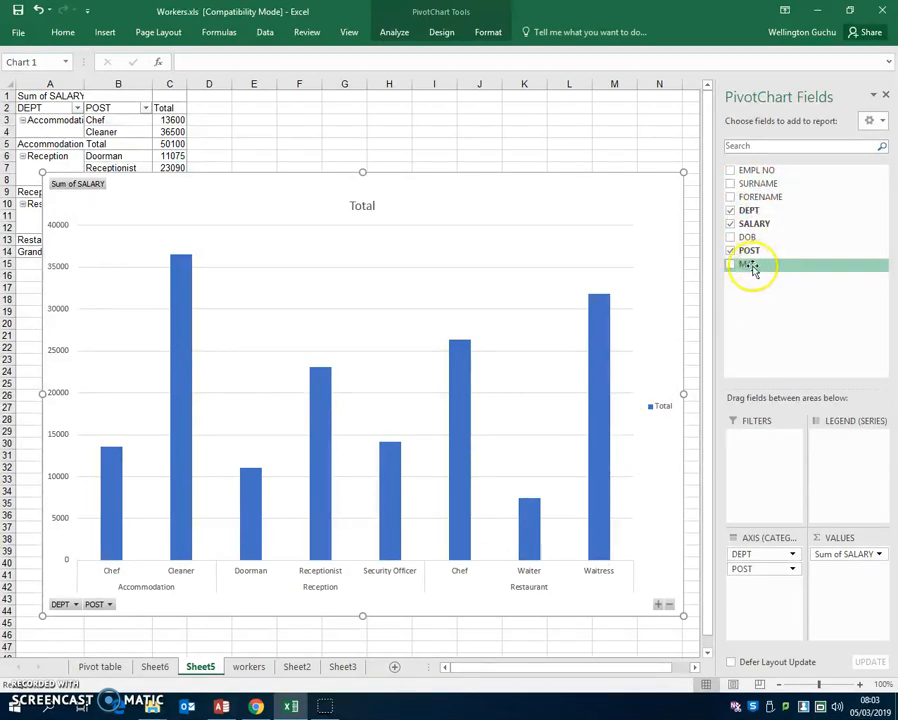
- Add M/F to the PivotChart's legend series to split the salary bars by gender, and inspect individual bars
drag(757, 266, 818, 426)
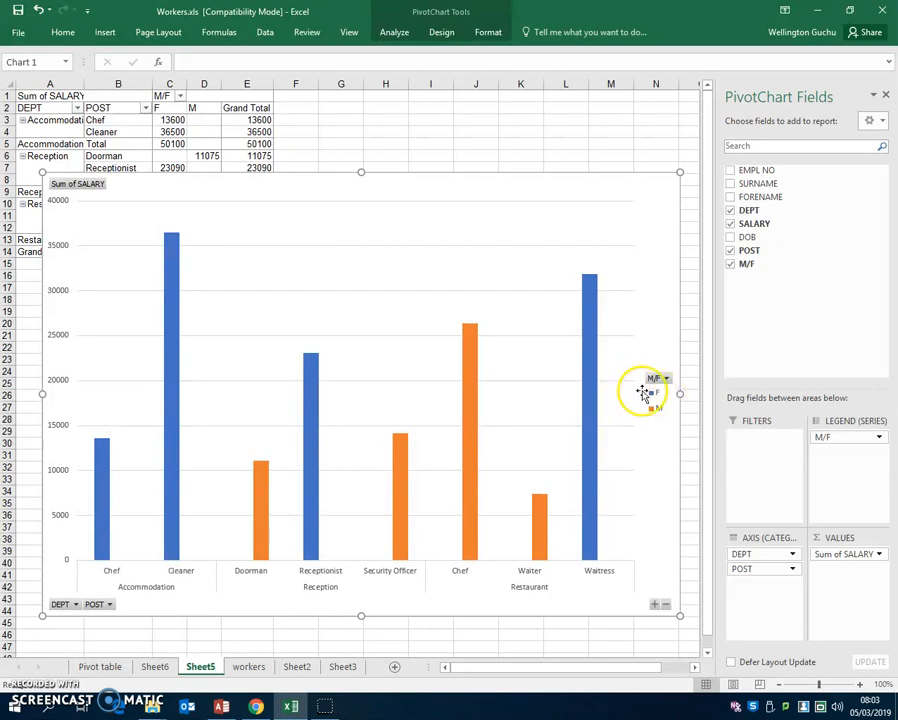
mouse_move(593, 273)
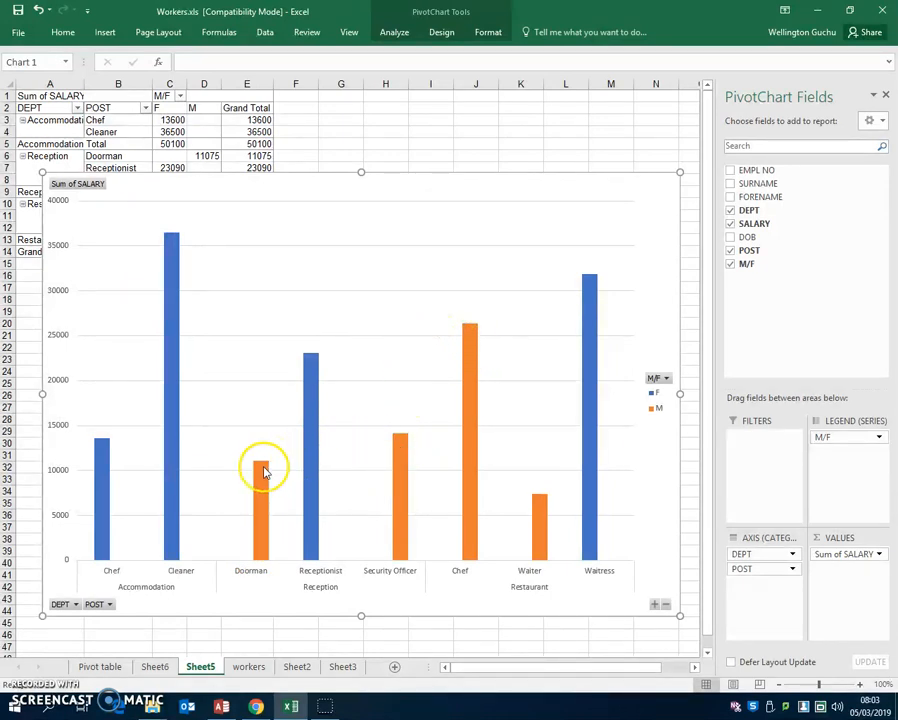
mouse_move(399, 446)
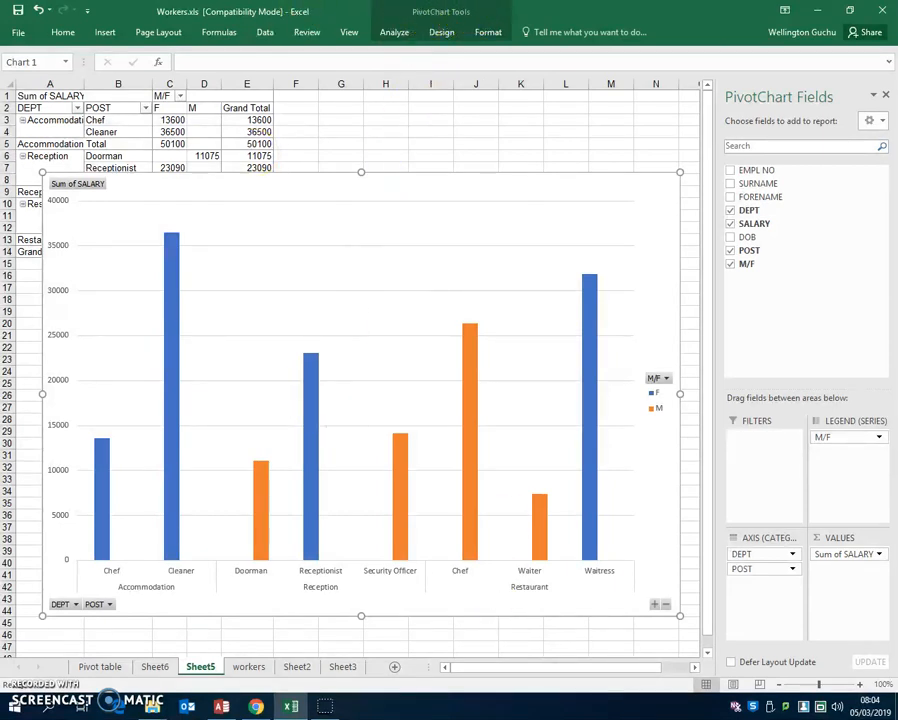
- Add a title above the chart reading "Staff Salaries"
click(446, 33)
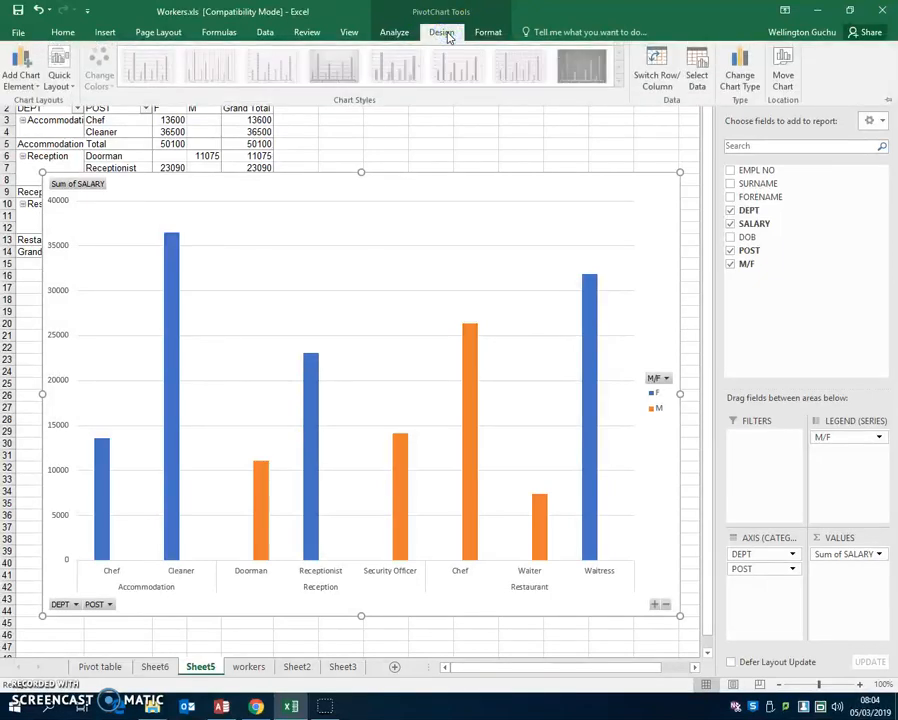
click(33, 84)
mouse_move(43, 138)
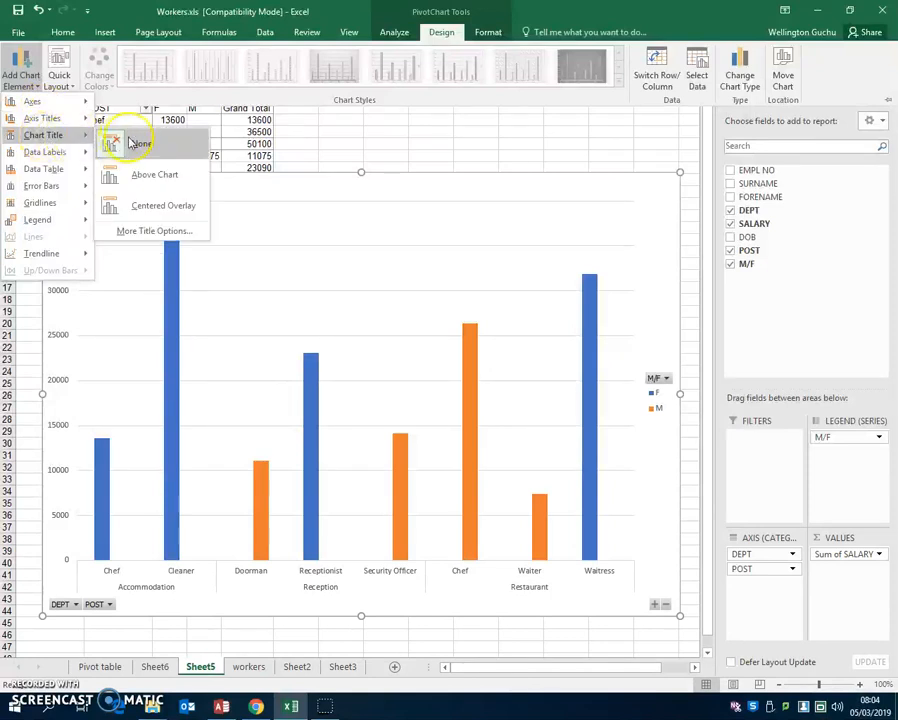
click(148, 176)
triple_click(362, 206)
click(362, 207)
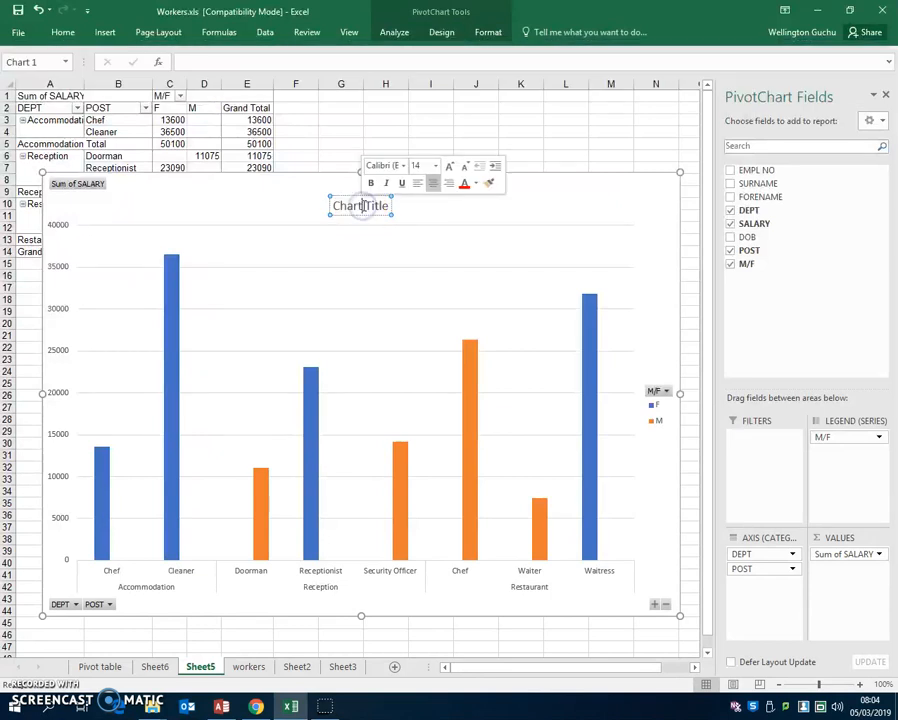
triple_click(364, 207)
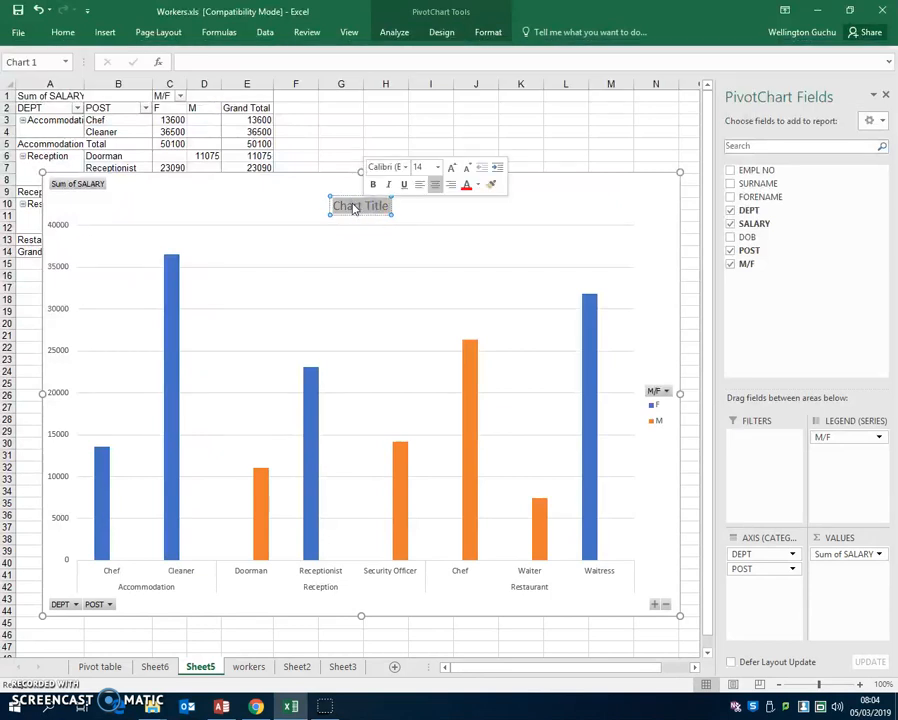
text(Staff)
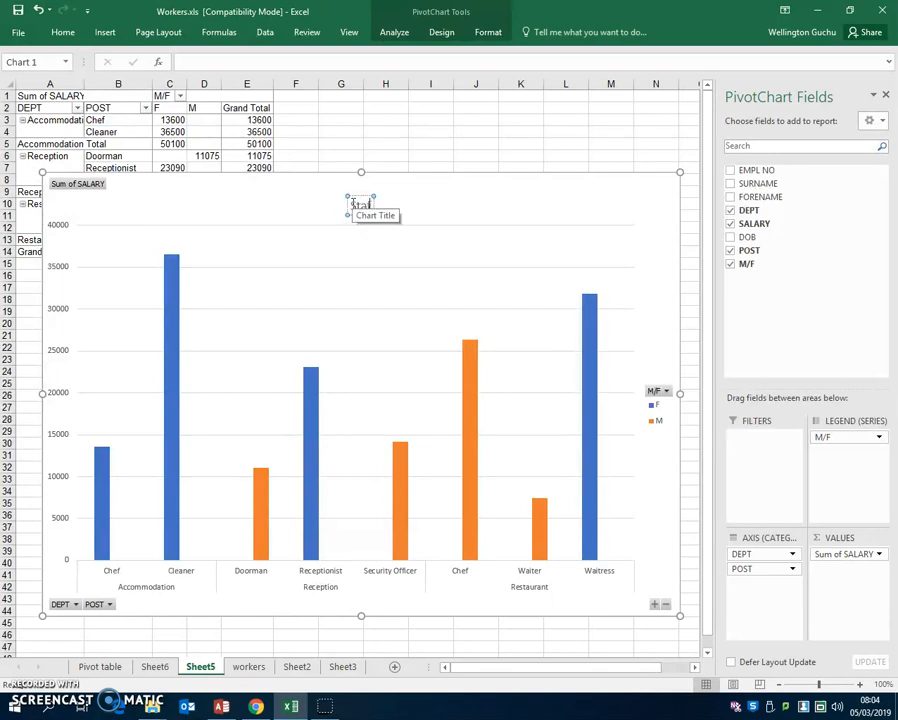
text( Salaries)
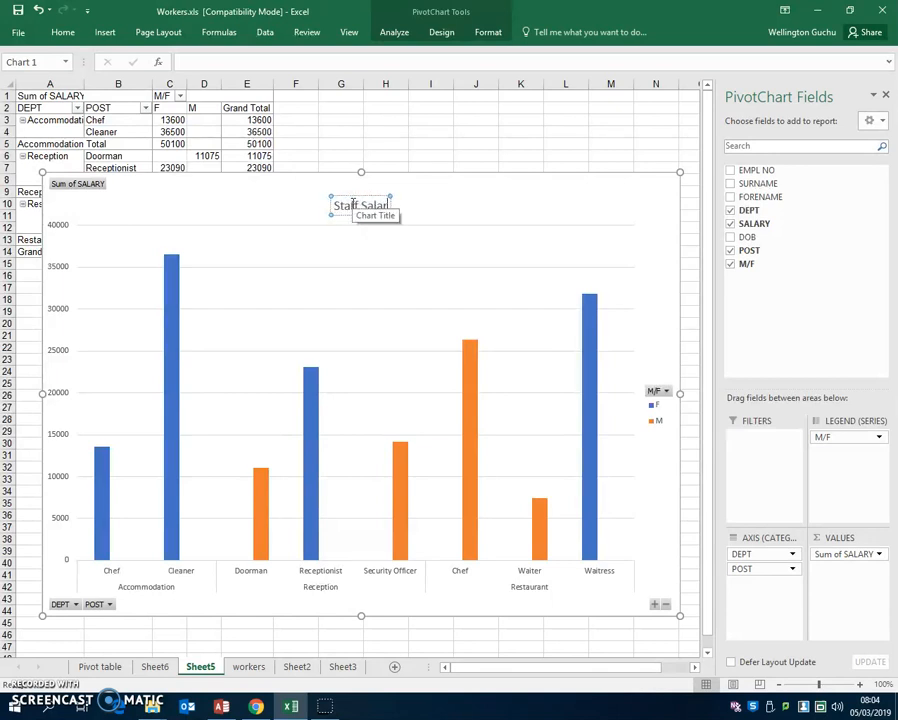
click(330, 316)
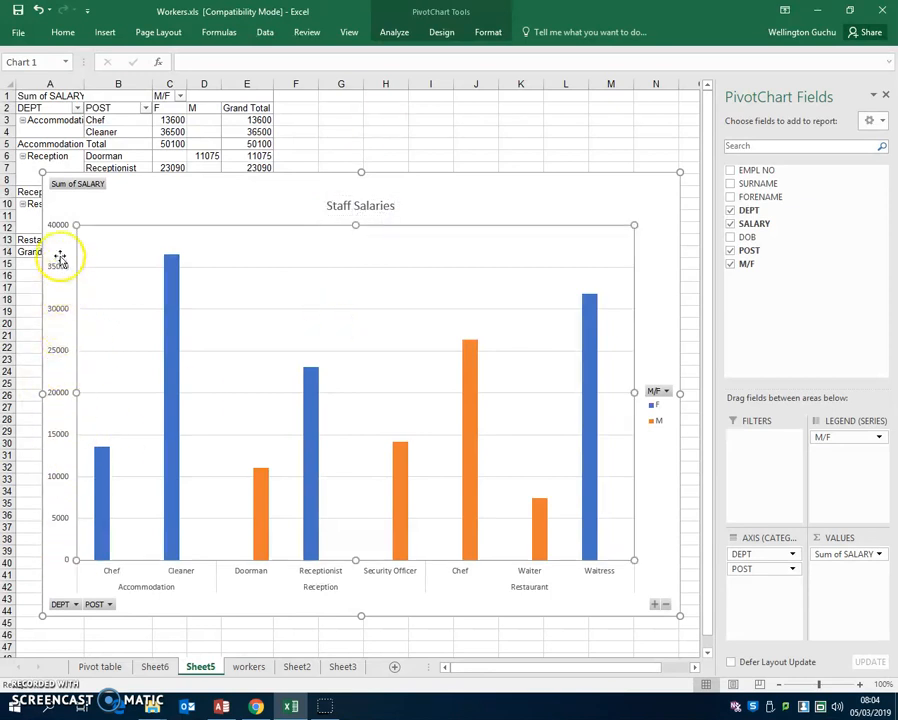
- Add a primary vertical axis title reading "Salaries in Pounds"
click(438, 30)
click(22, 82)
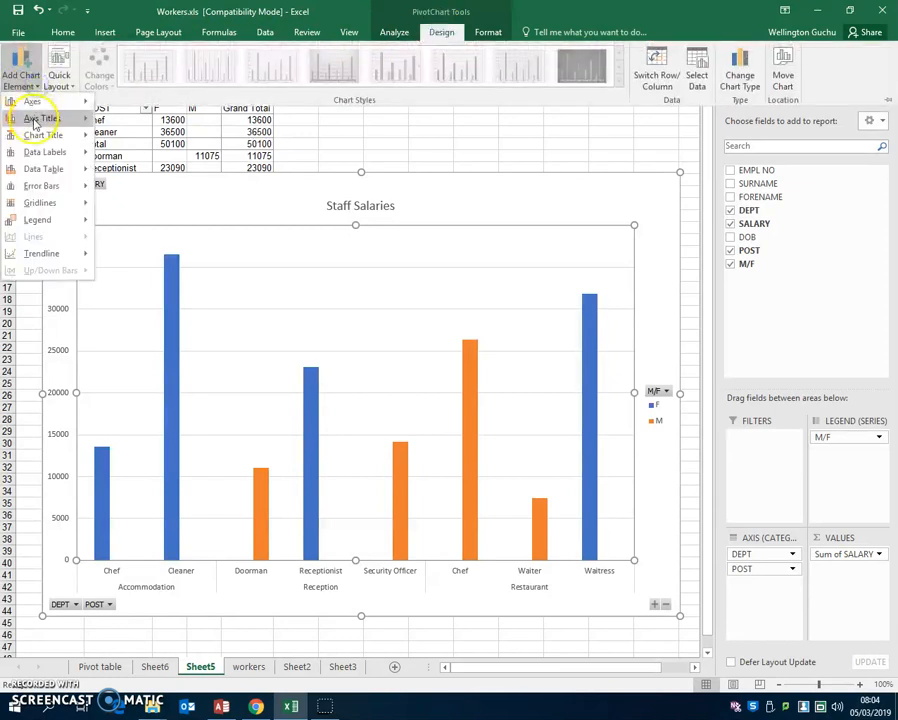
mouse_move(44, 124)
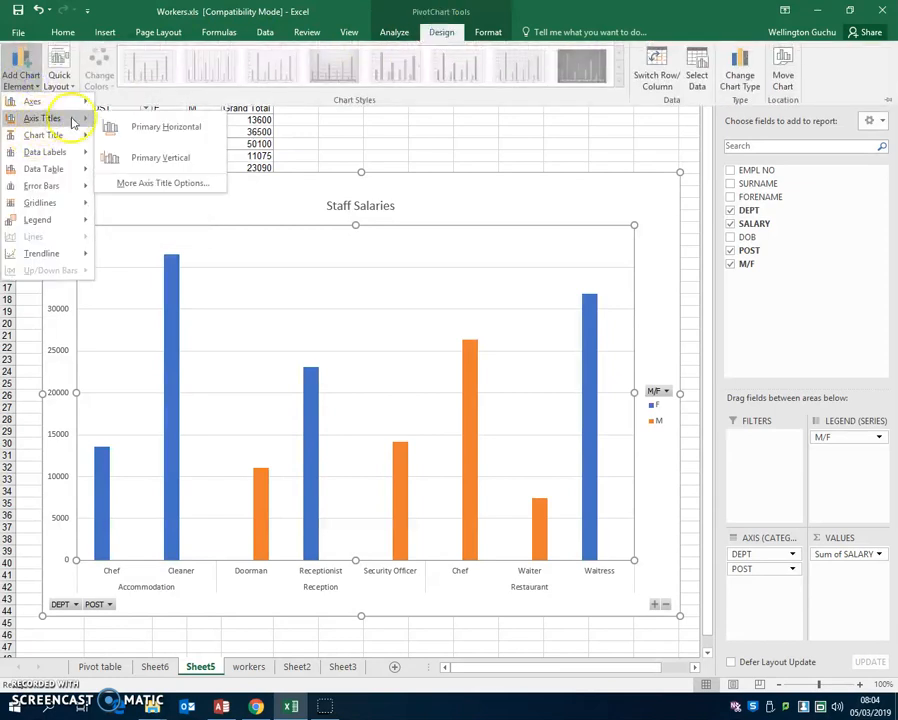
click(160, 158)
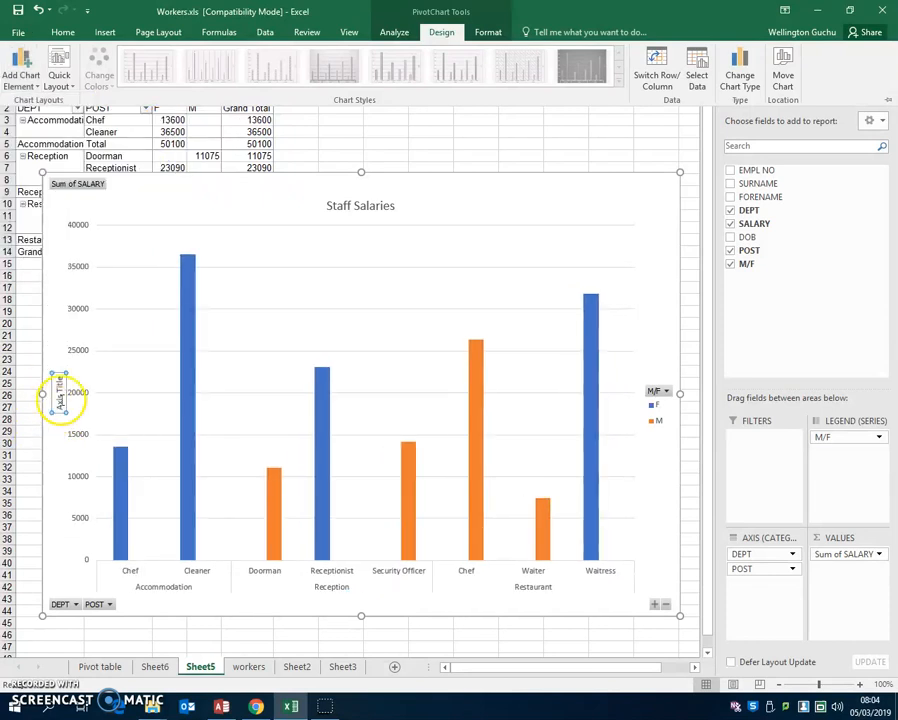
click(60, 377)
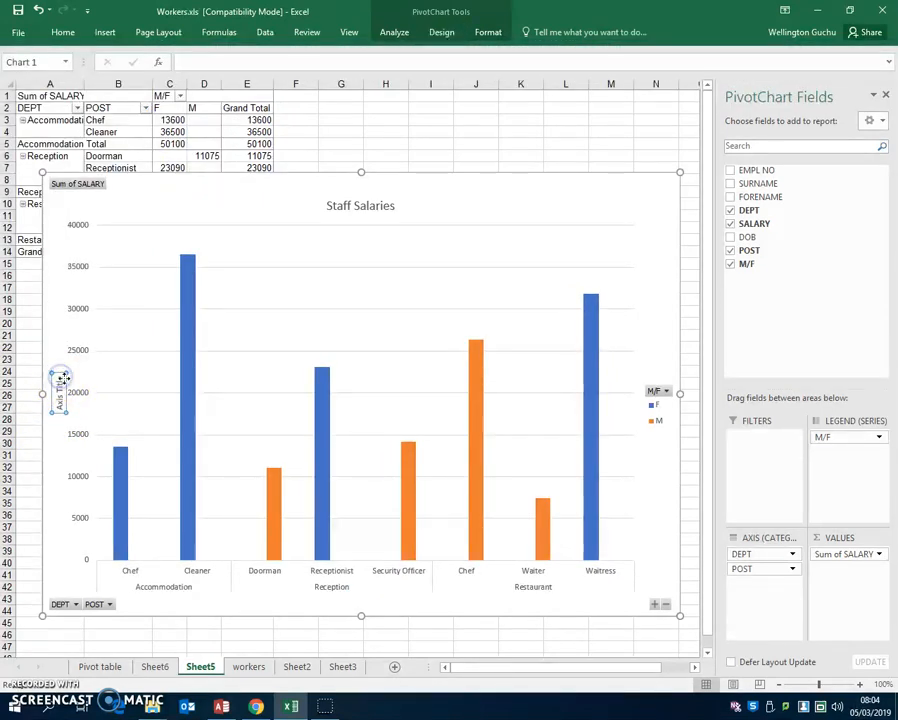
click(57, 379)
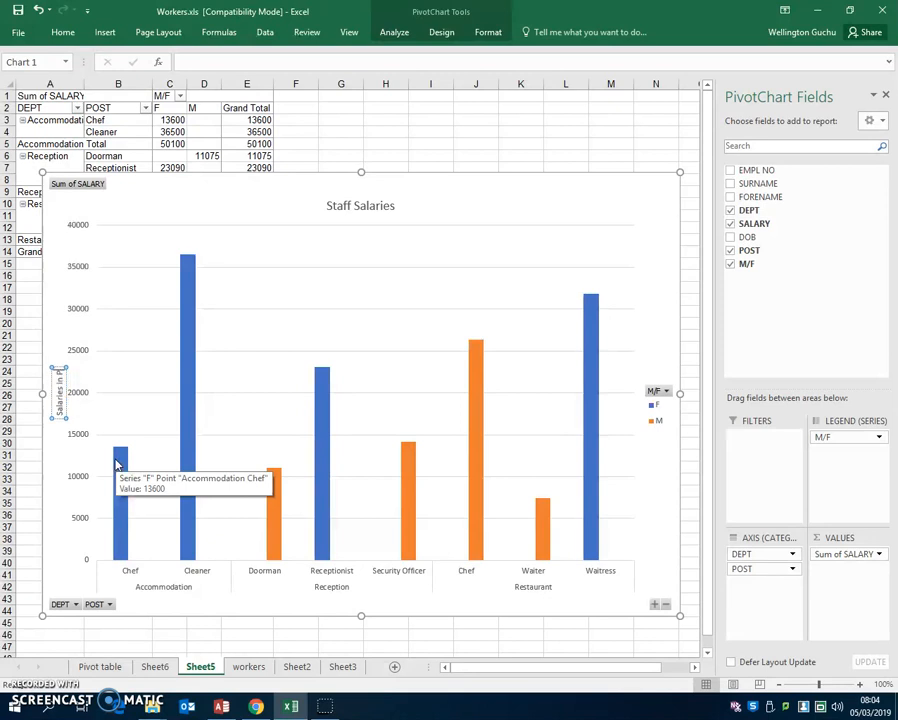
text(ds)
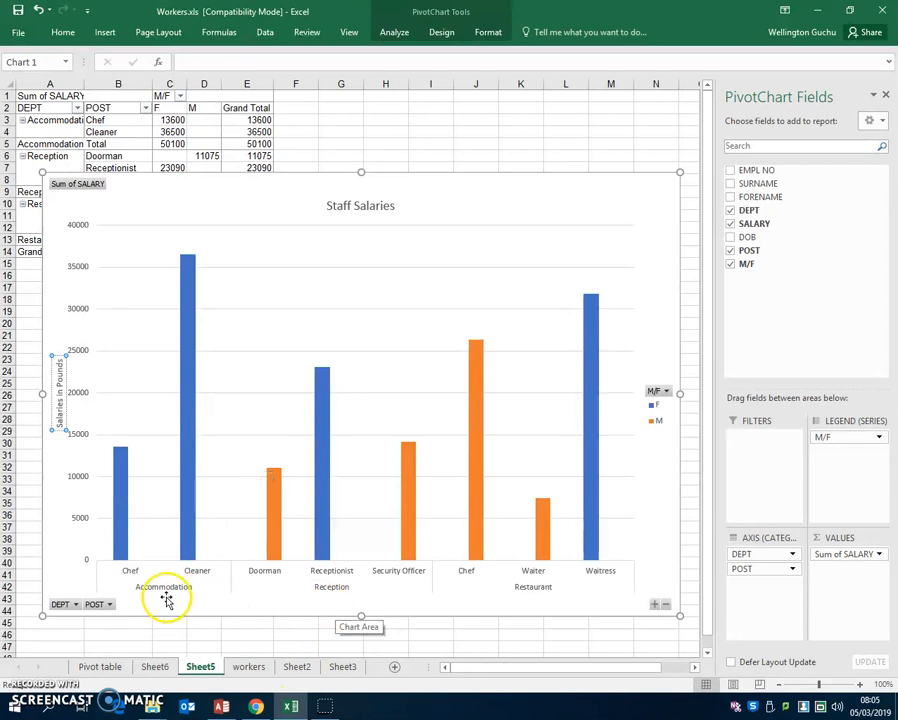
- Add a primary horizontal axis title to the chart reading "Job/Department"
click(446, 36)
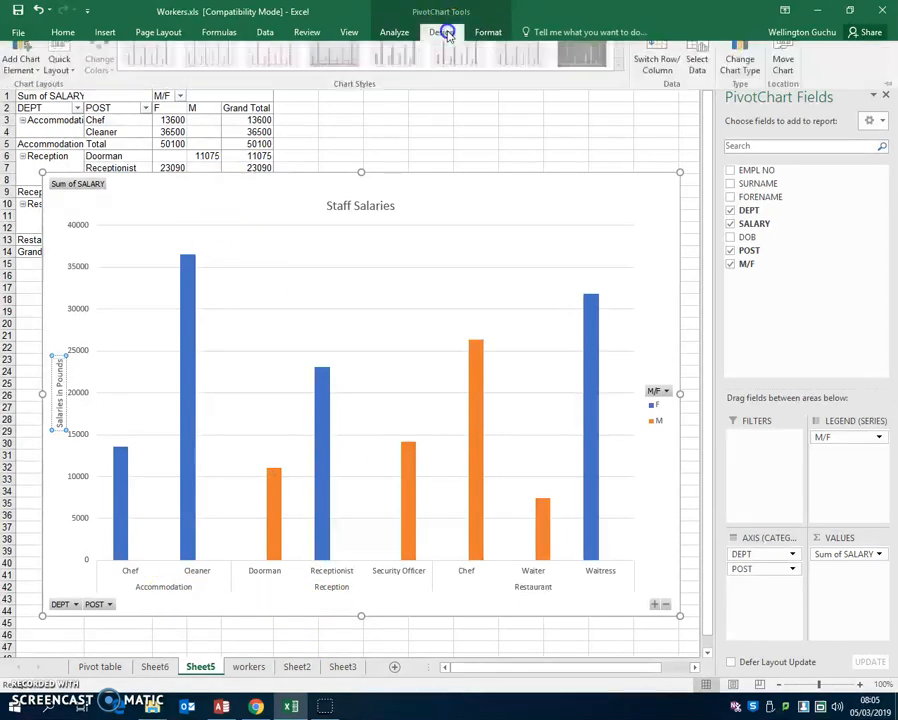
click(36, 87)
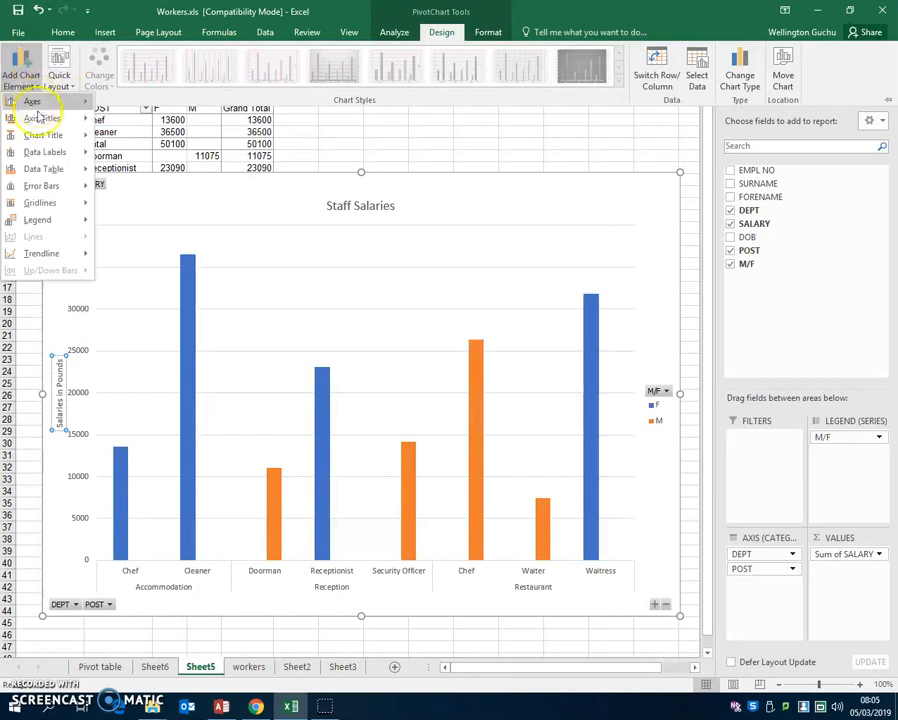
mouse_move(45, 124)
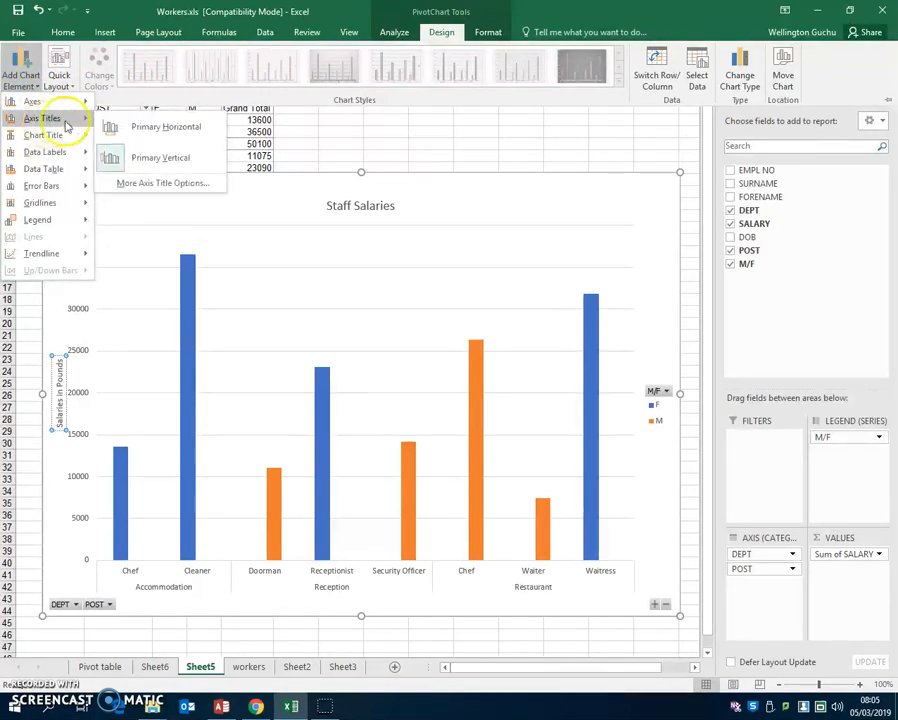
click(166, 125)
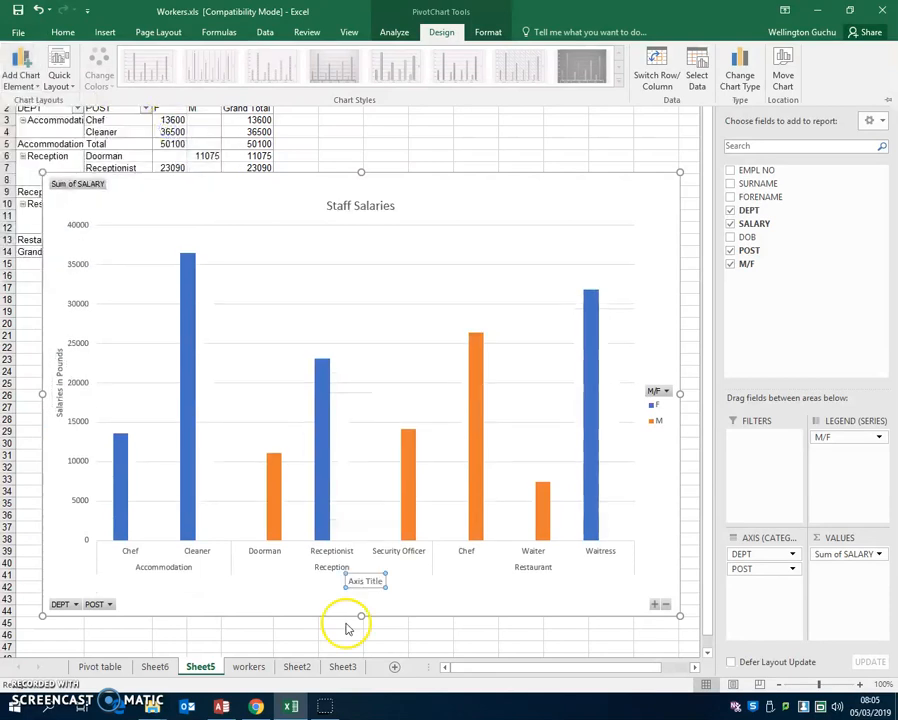
click(372, 581)
double_click(375, 581)
key(Delete)
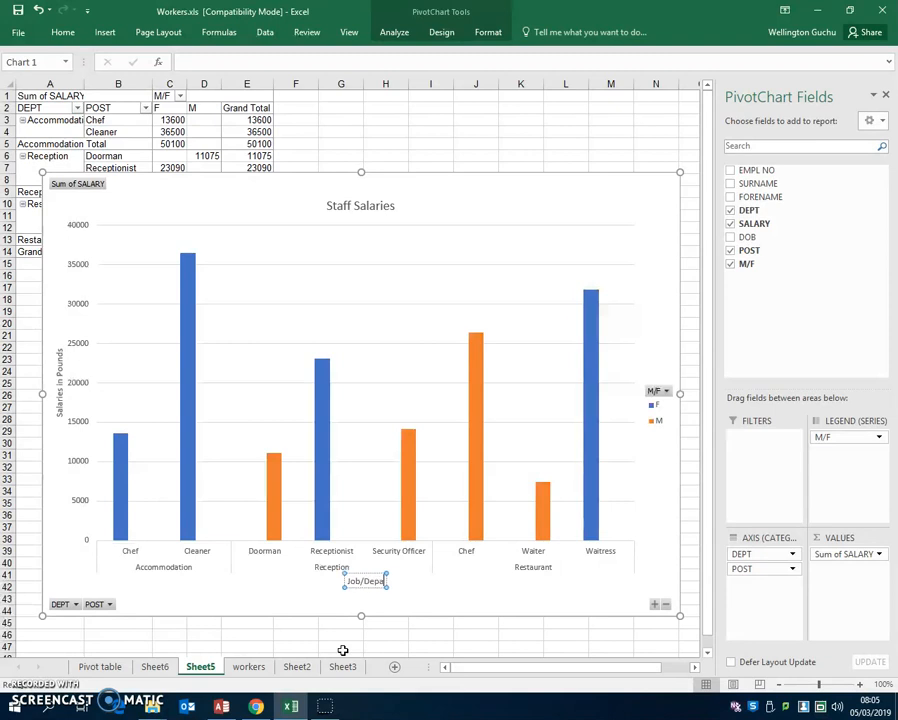
text(ment)
click(472, 590)
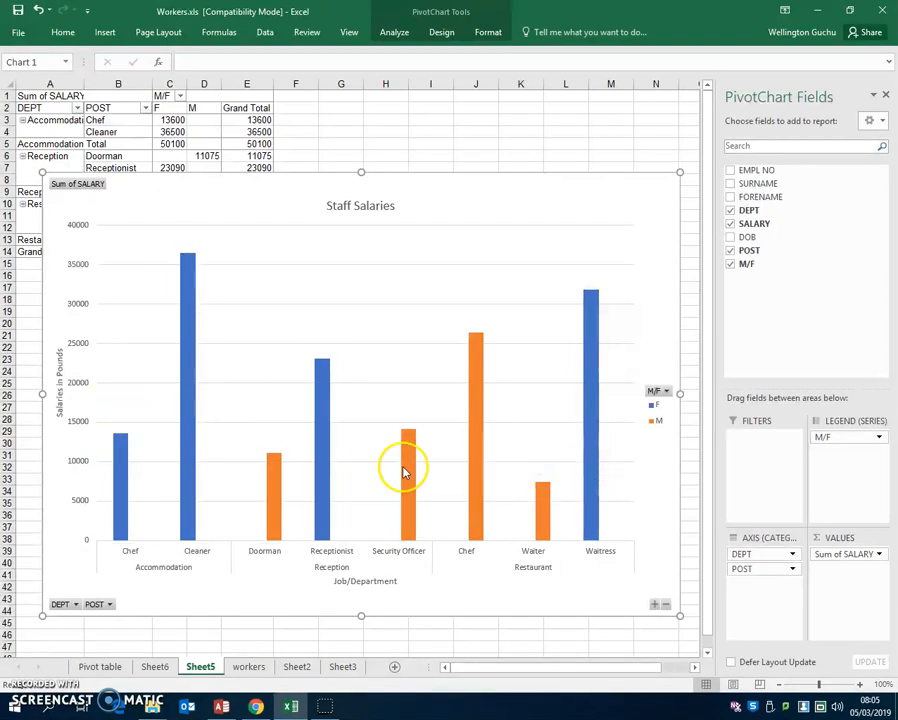
- Copy the whole Staff Salaries chart to the clipboard
right_click(435, 217)
click(419, 196)
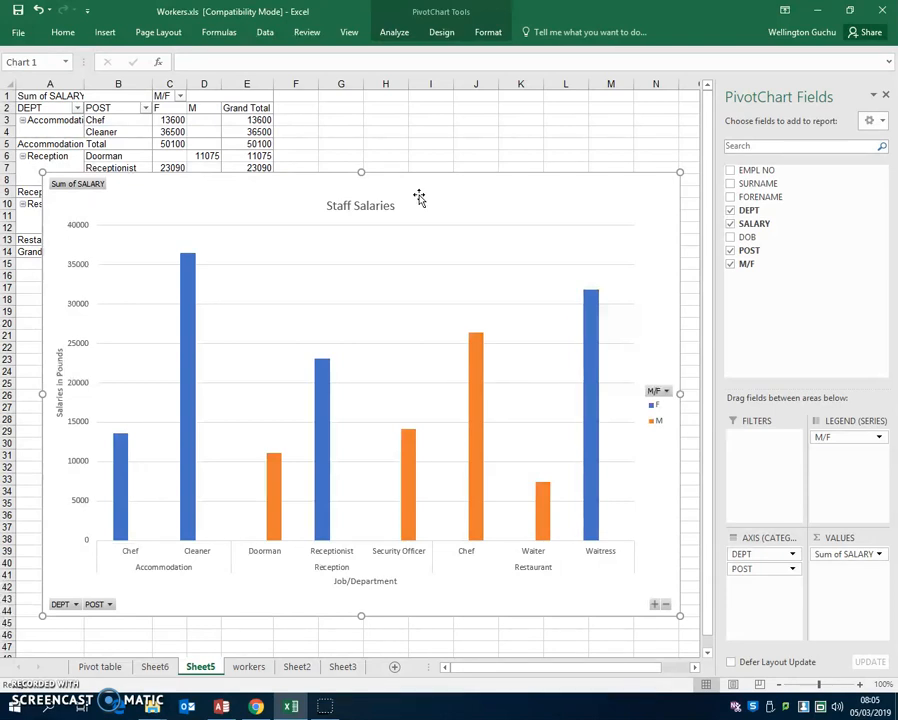
right_click(444, 194)
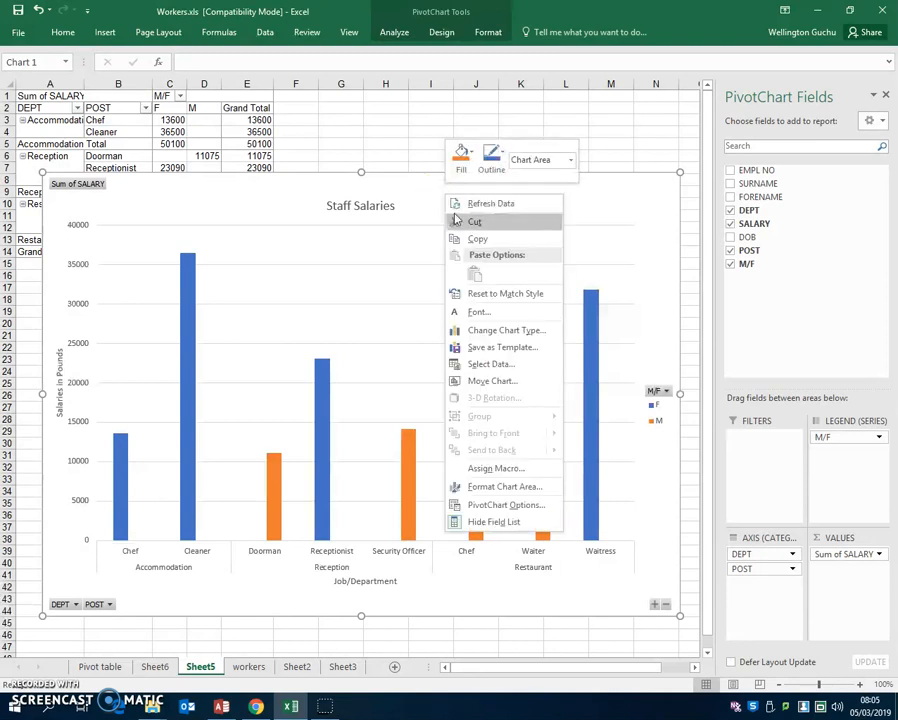
click(480, 241)
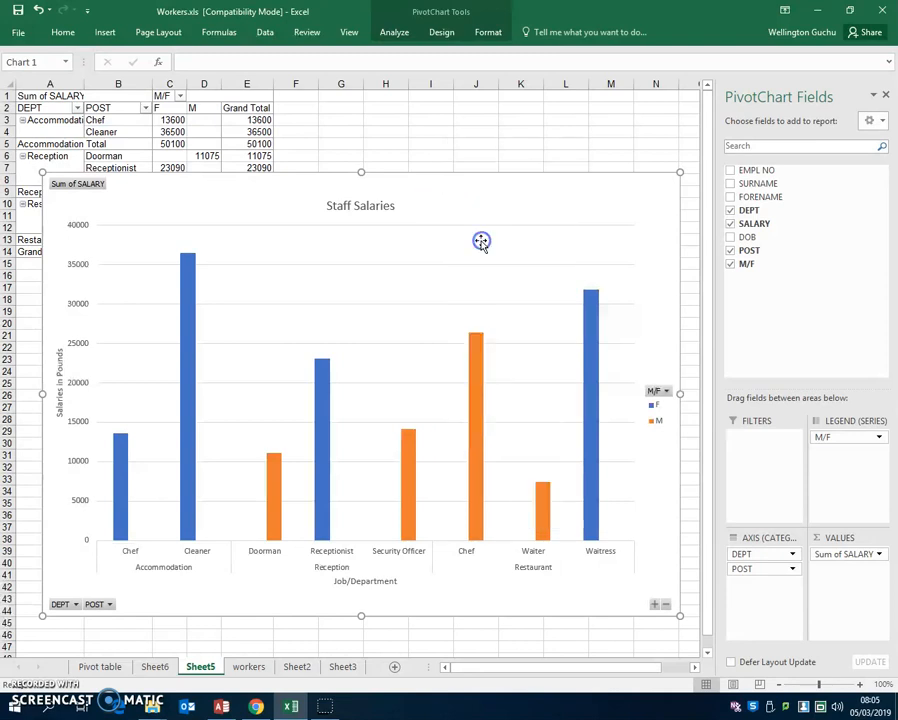
click(363, 258)
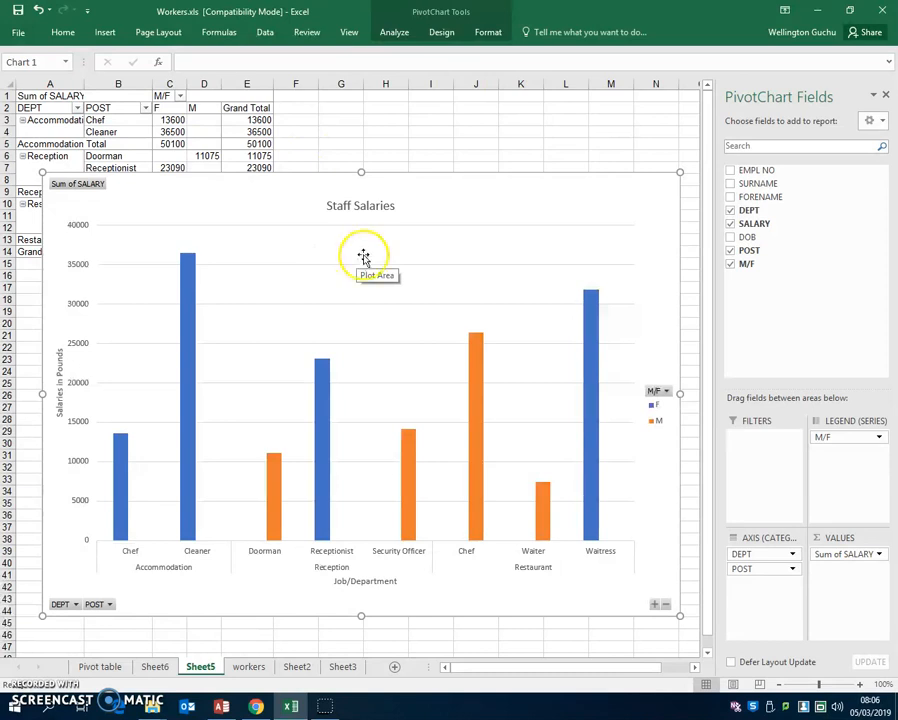